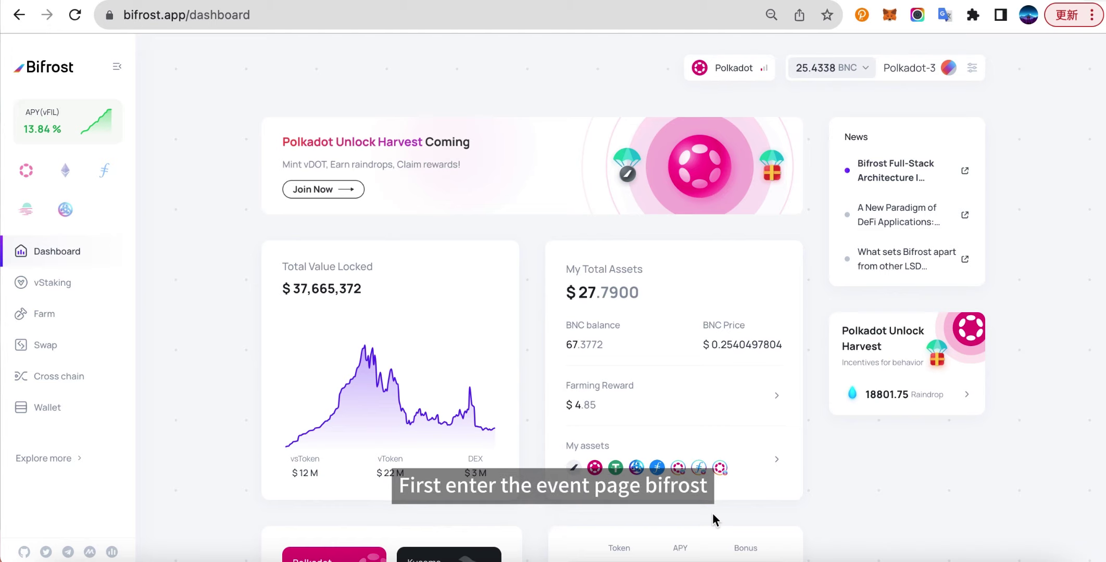
# Open the Polkadot Unlock Harvest event and check its referral info beside the 2000 unclaimed raindrops.
pyautogui.click(878, 374)
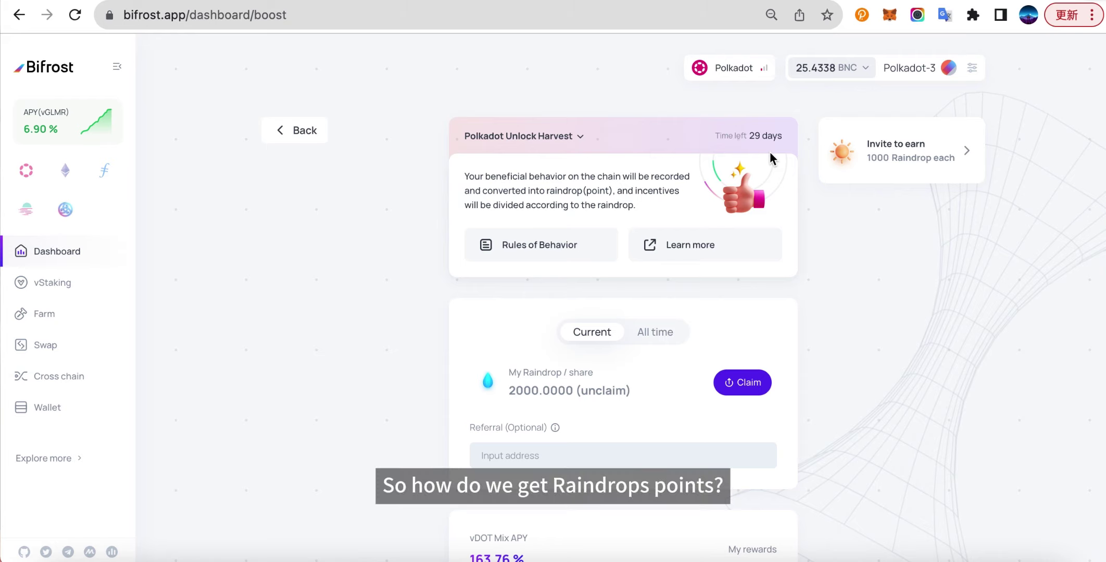
pyautogui.scroll(-1, 770, 151)
pyautogui.scroll(-2, 770, 151)
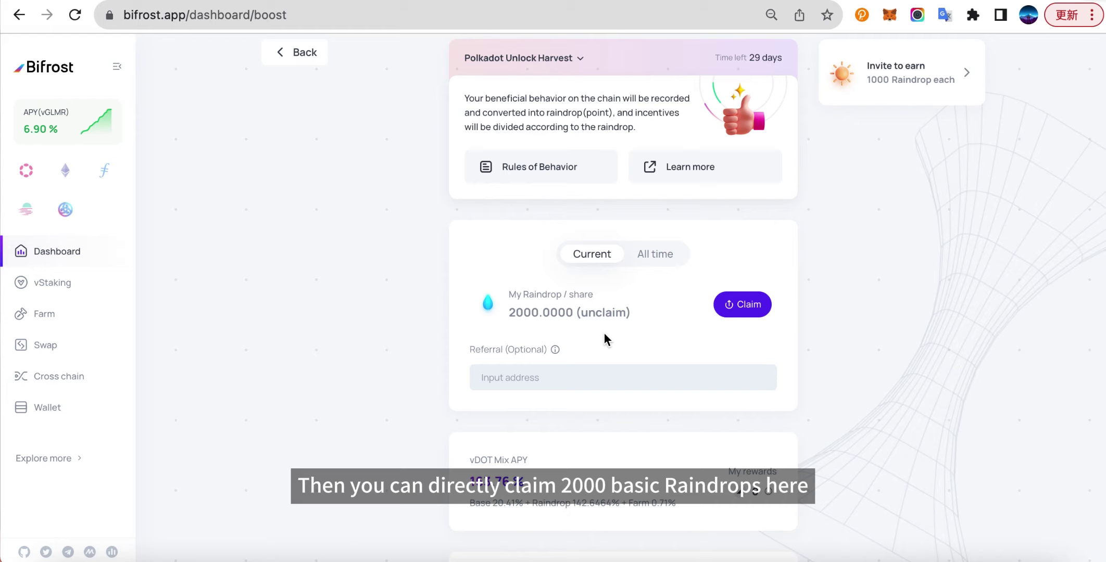
pyautogui.moveTo(555, 352)
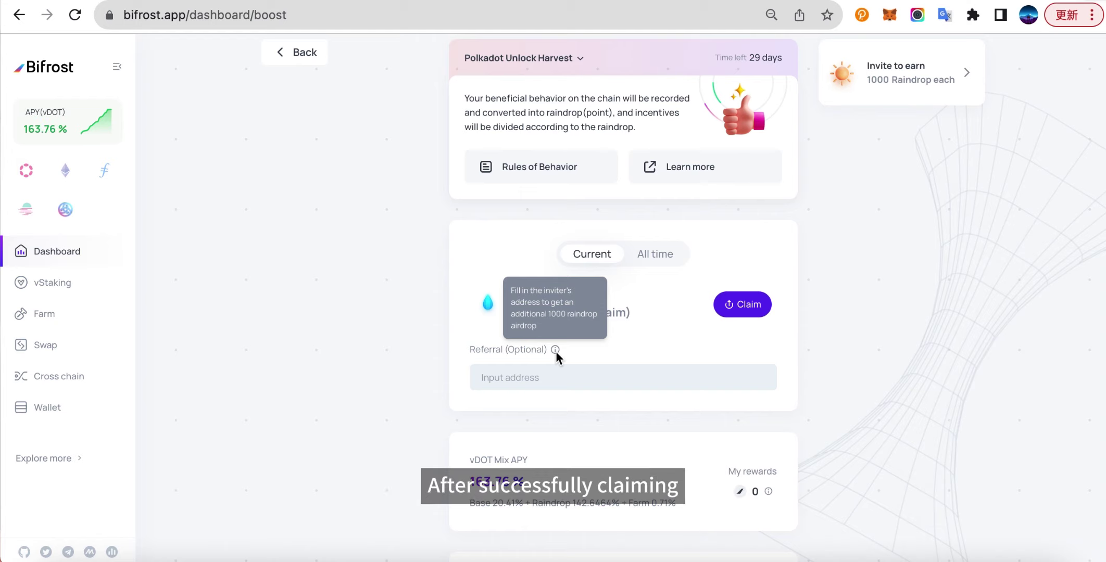
# Claim the 2000 raindrops with the inviter's referral address, signing with the wallet password.
pyautogui.click(540, 378)
pyautogui.write('cH4r5B61qX6M1PncyweN3QuZYwHu17TMsBVRWLPdmE2TxHn')
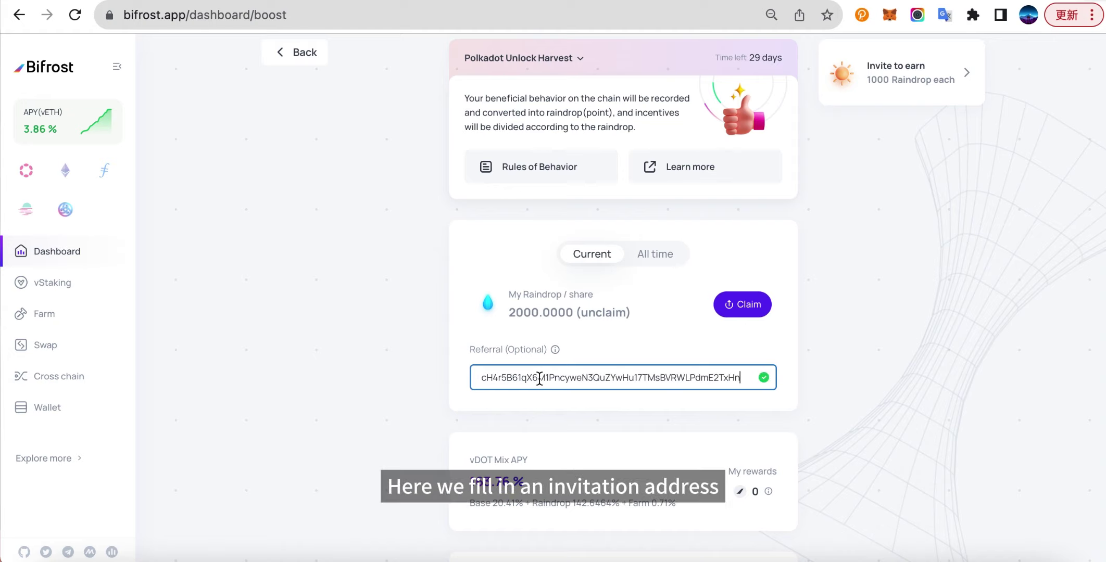
pyautogui.click(745, 307)
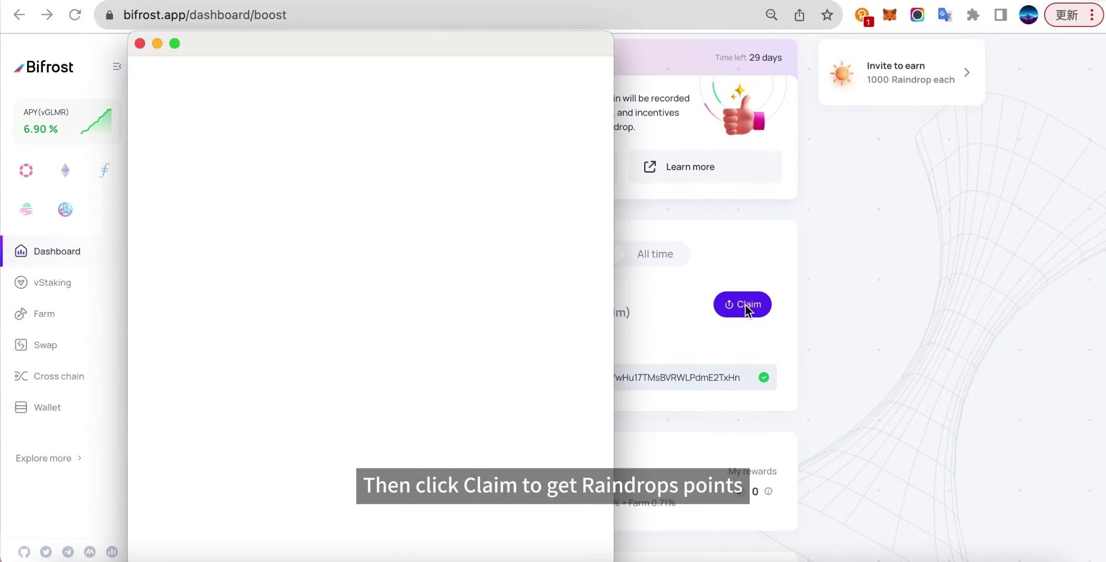
pyautogui.write('**************')
pyautogui.click(265, 500)
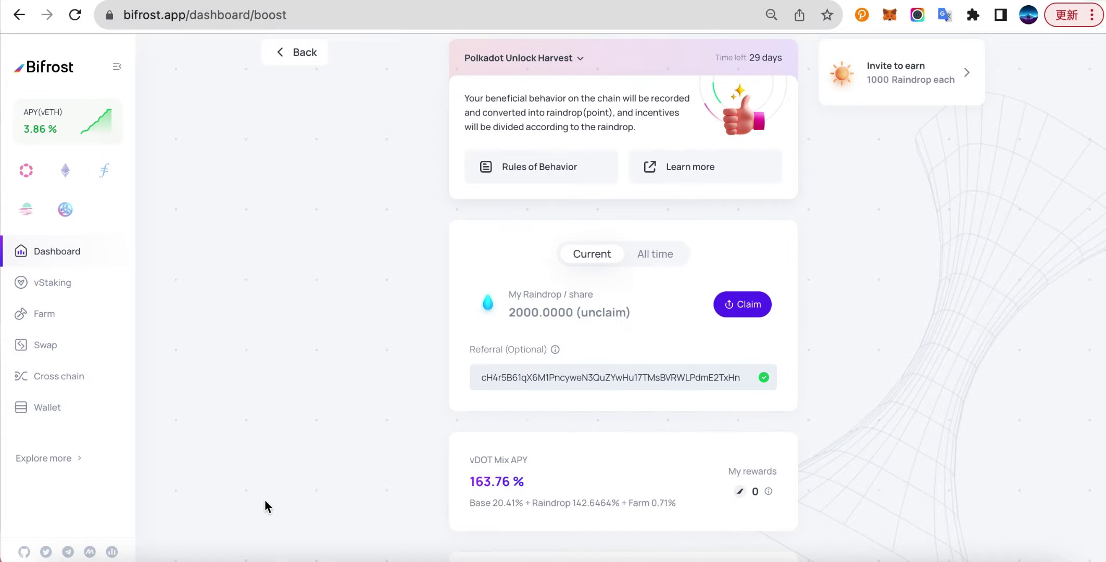
pyautogui.click(556, 327)
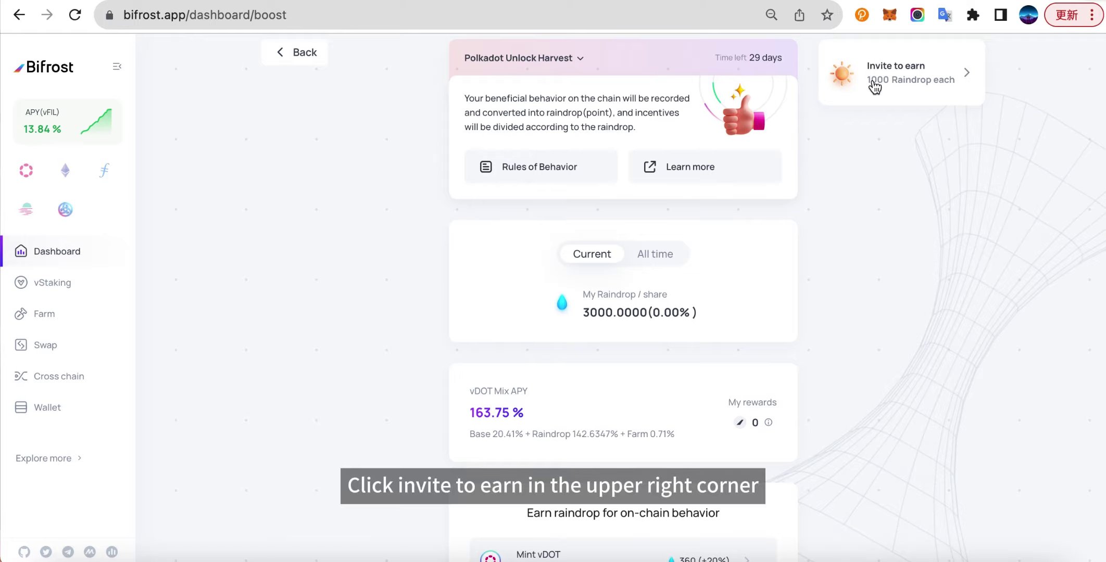
# Copy the invite-to-earn share message with the referral link, then close the dialog.
pyautogui.click(906, 97)
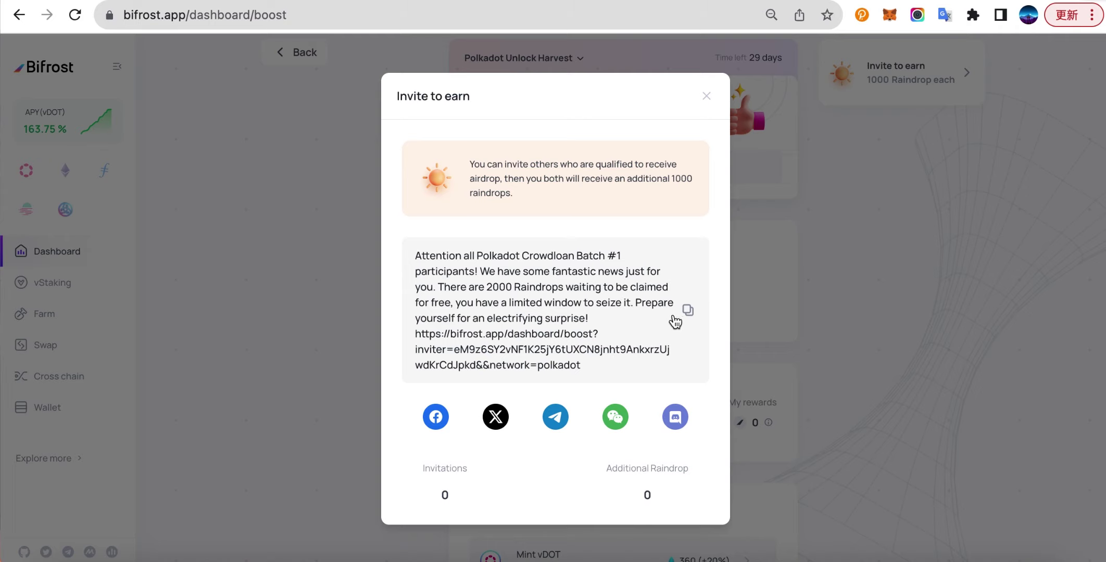
pyautogui.click(690, 312)
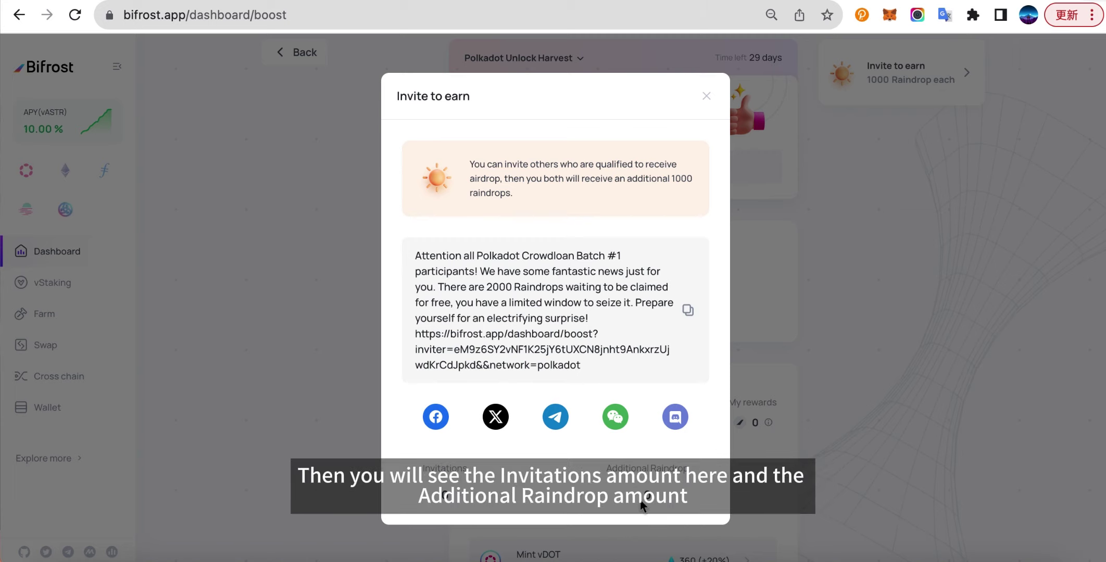
pyautogui.click(706, 95)
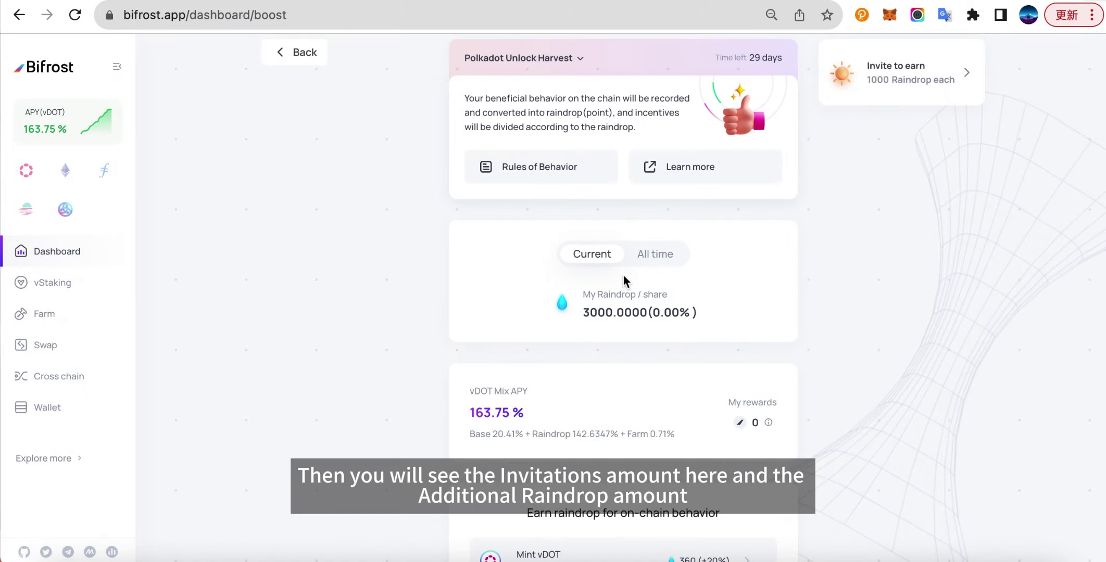
pyautogui.scroll(-5, 623, 276)
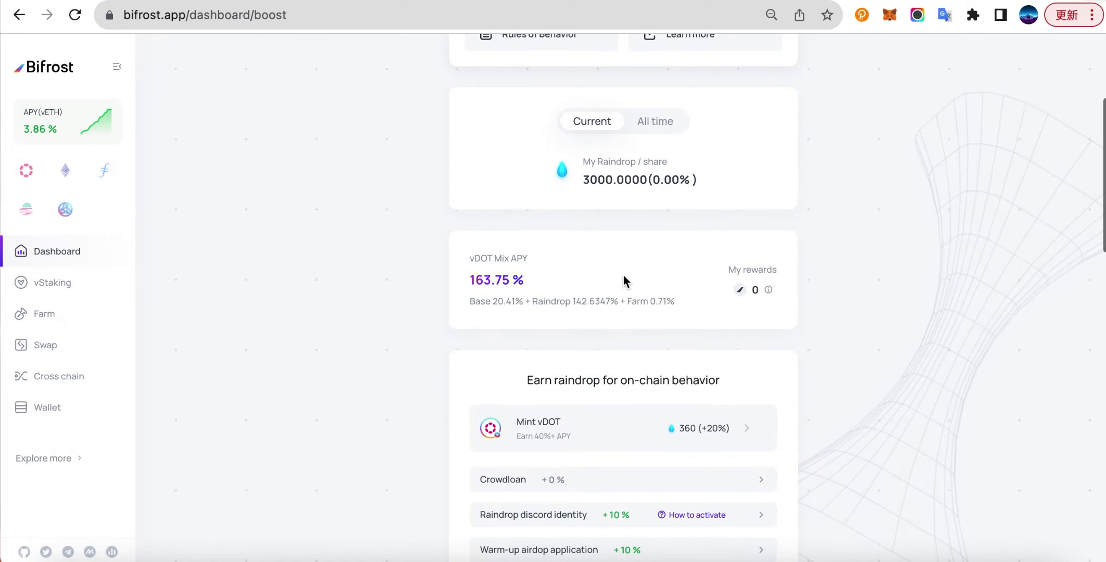
pyautogui.scroll(-1, 623, 275)
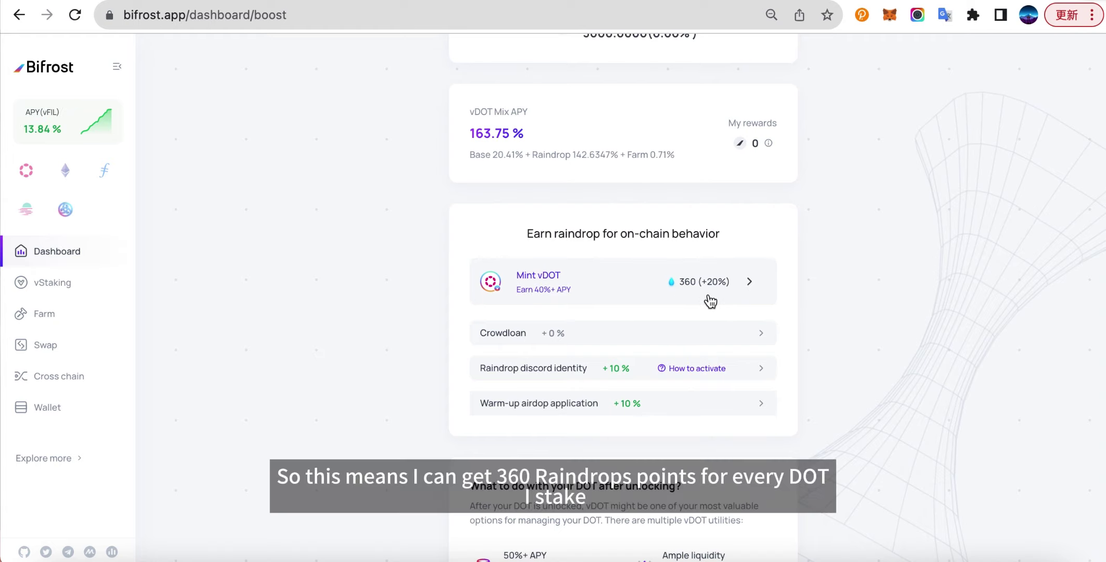
# Open vDOT minting from the Mint vDOT row and select the DOT amount field.
pyautogui.click(613, 288)
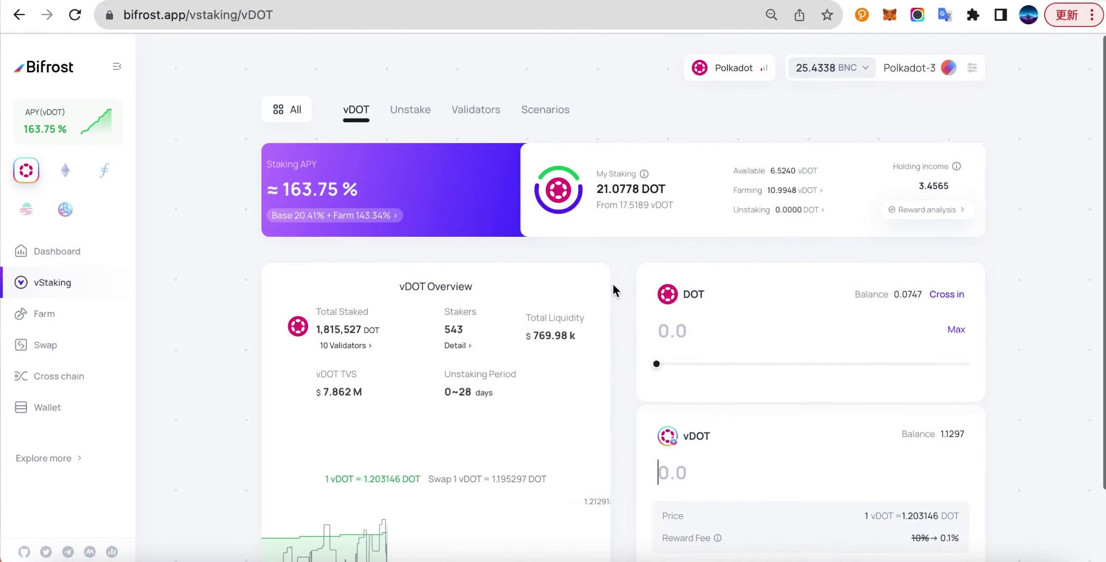
pyautogui.click(695, 335)
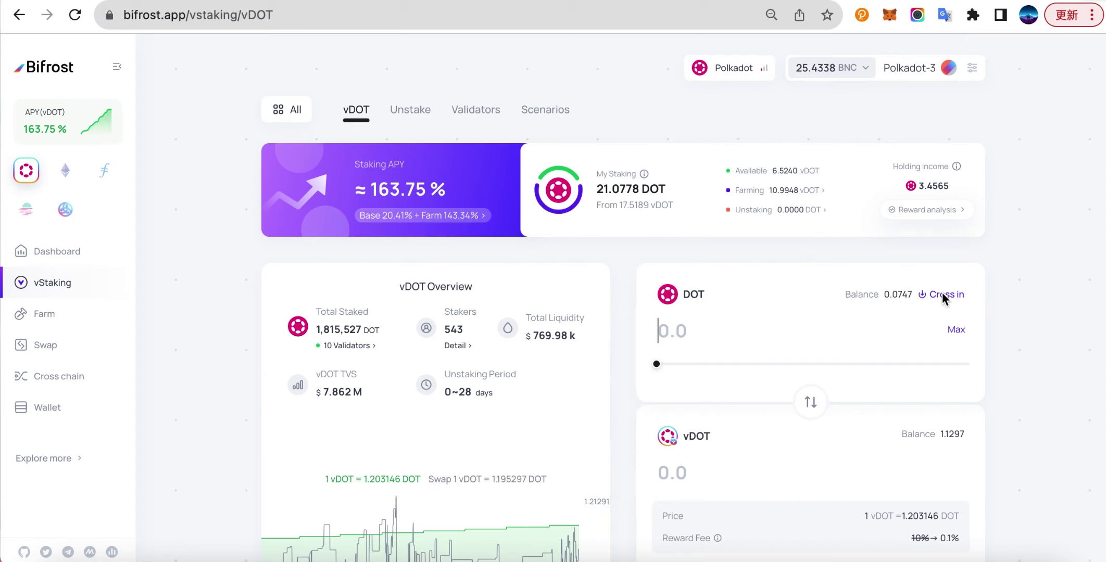
# Cross in 7 DOT from Polkadot, confirming and signing the transfer in the wallet.
pyautogui.click(929, 299)
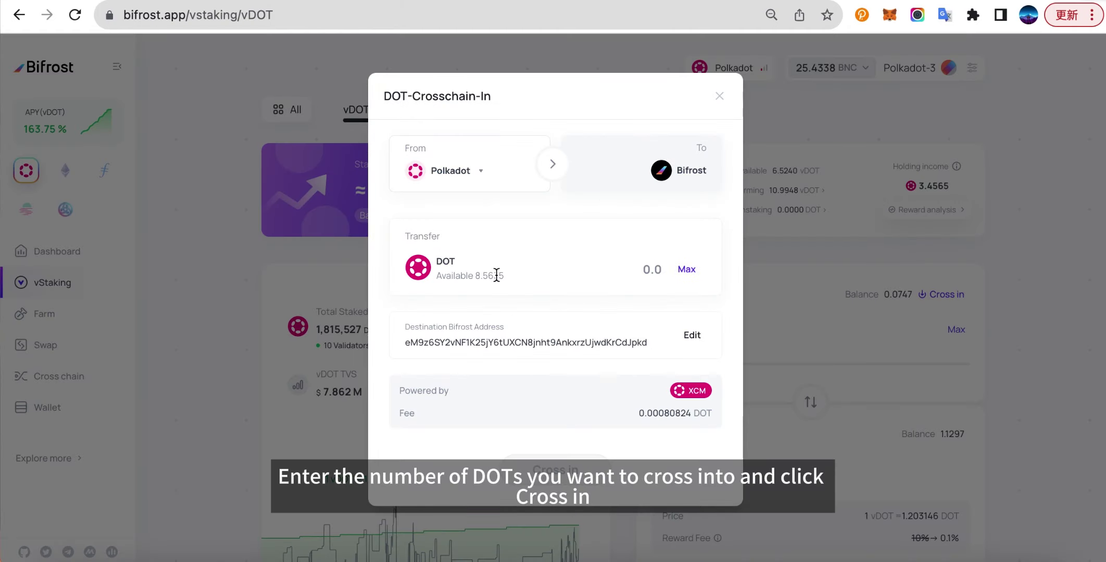
pyautogui.click(605, 270)
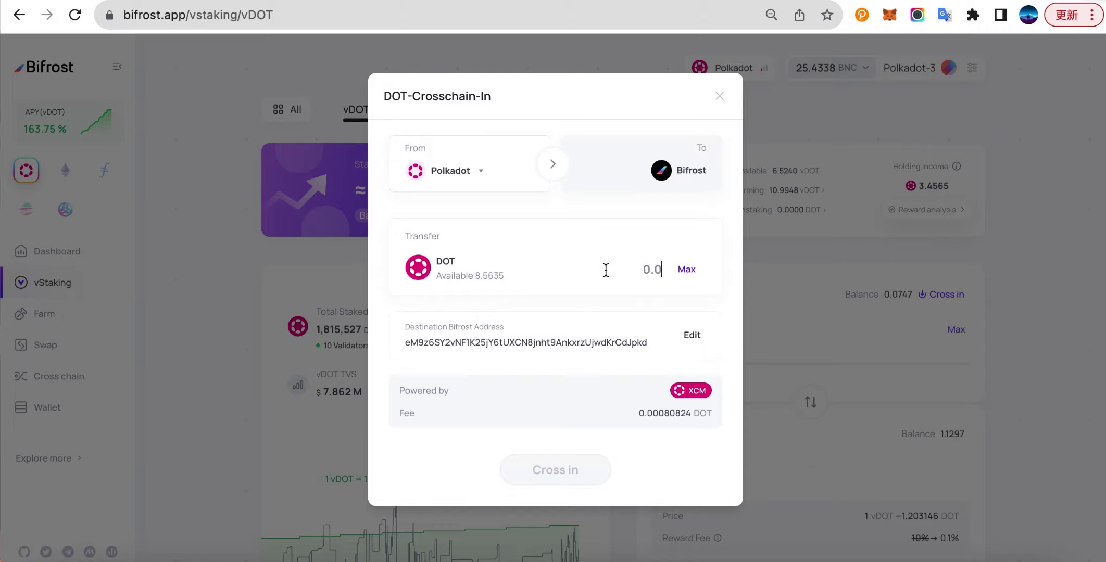
pyautogui.write('7')
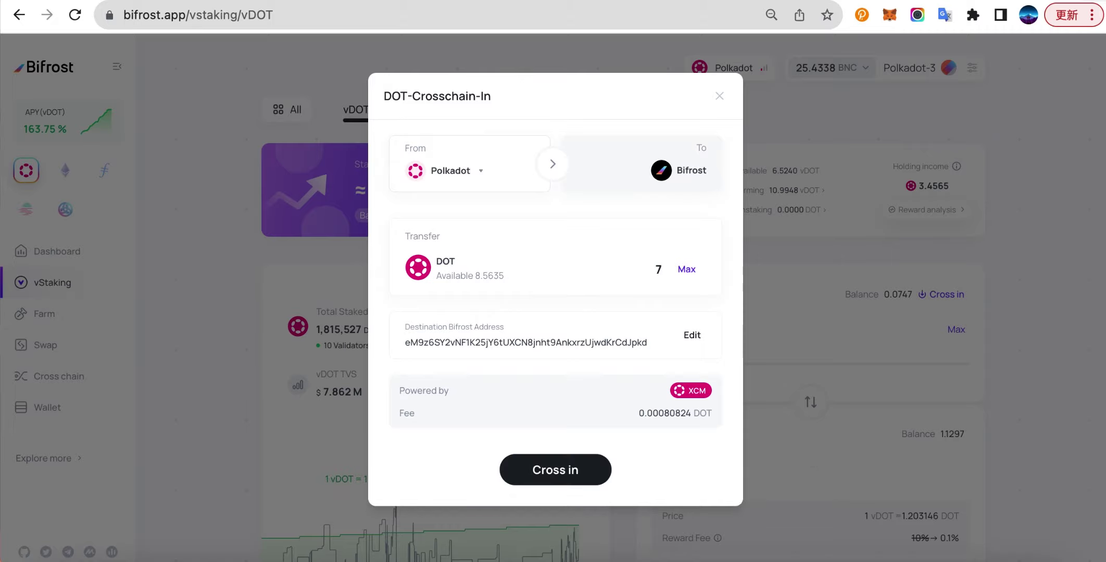
pyautogui.click(556, 471)
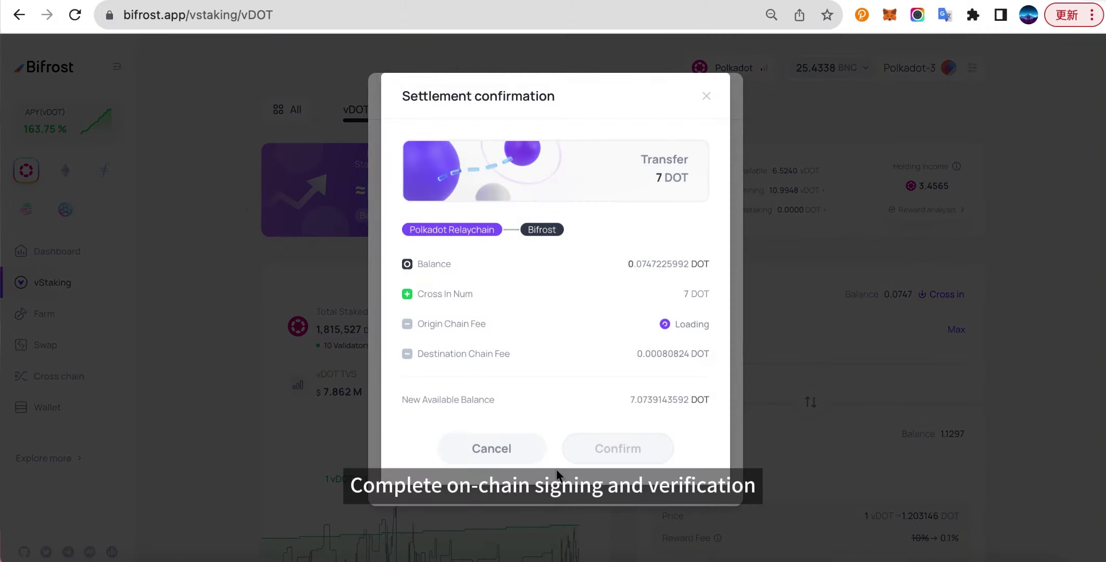
pyautogui.click(618, 449)
pyautogui.click(520, 503)
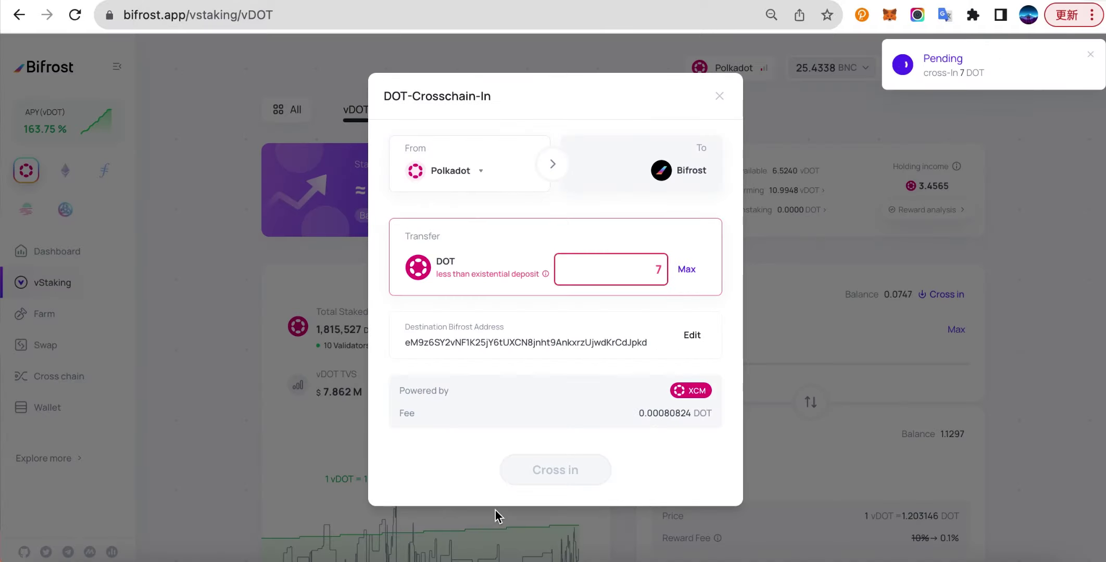
pyautogui.click(719, 97)
pyautogui.press('super+r')
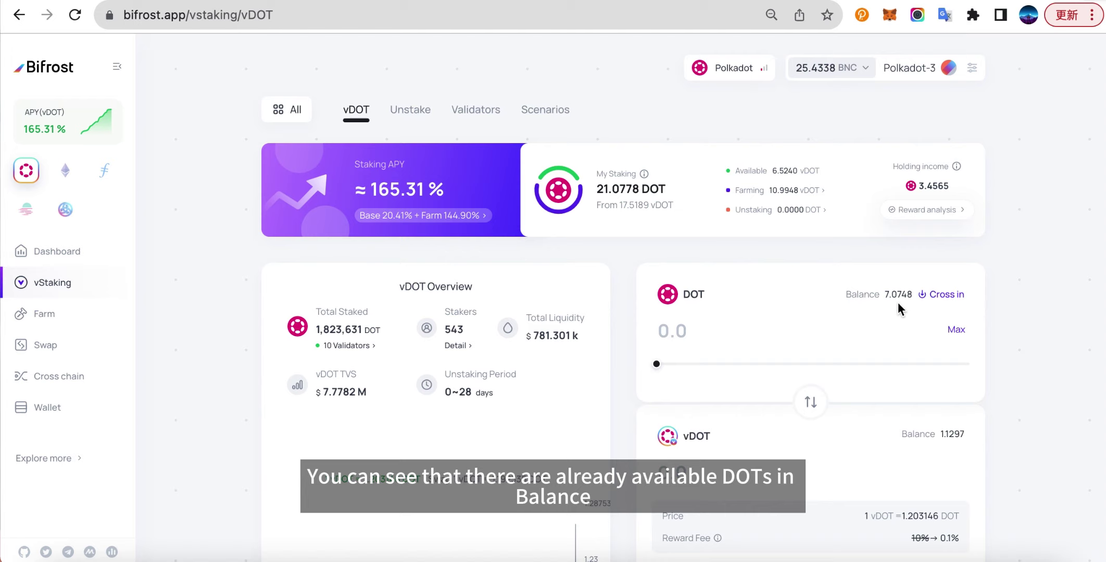
# Stake 7 DOT to mint vDOT, accepting the fee and signing in polkadot{.js}.
pyautogui.click(756, 332)
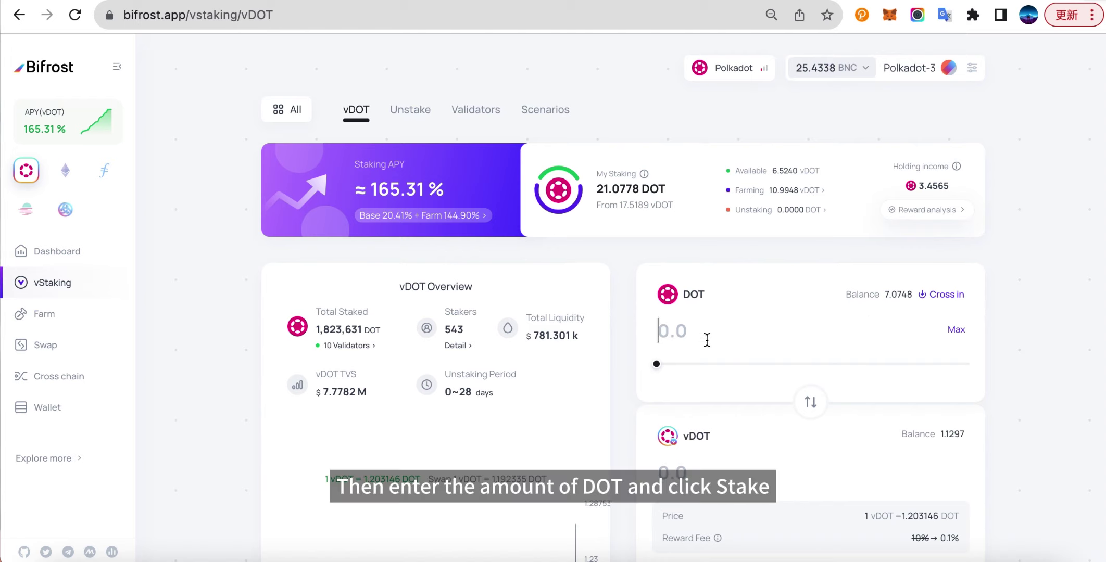
pyautogui.write('7')
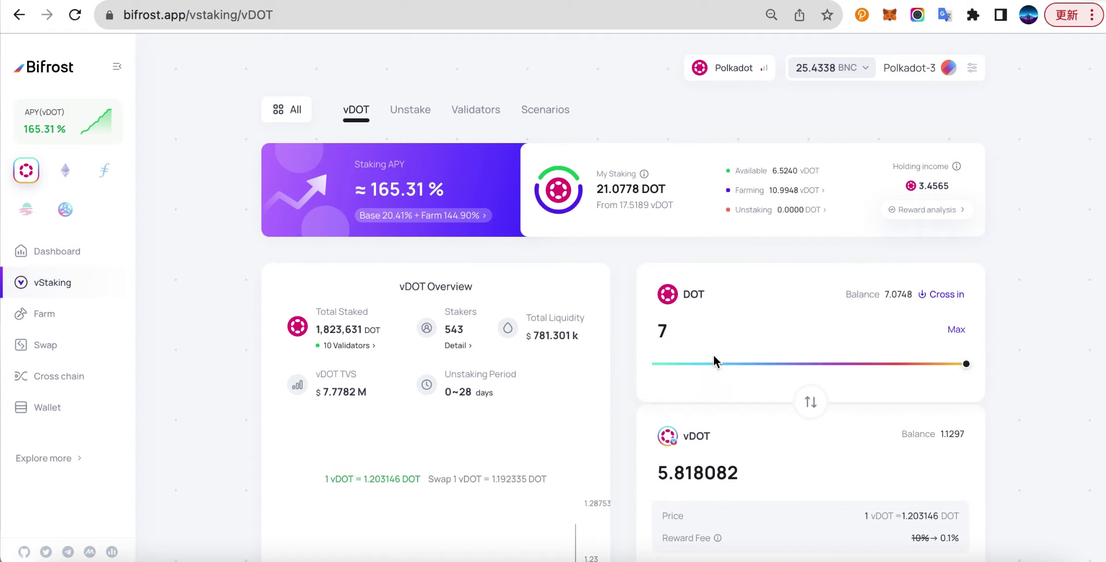
pyautogui.scroll(-1, 723, 475)
pyautogui.click(797, 525)
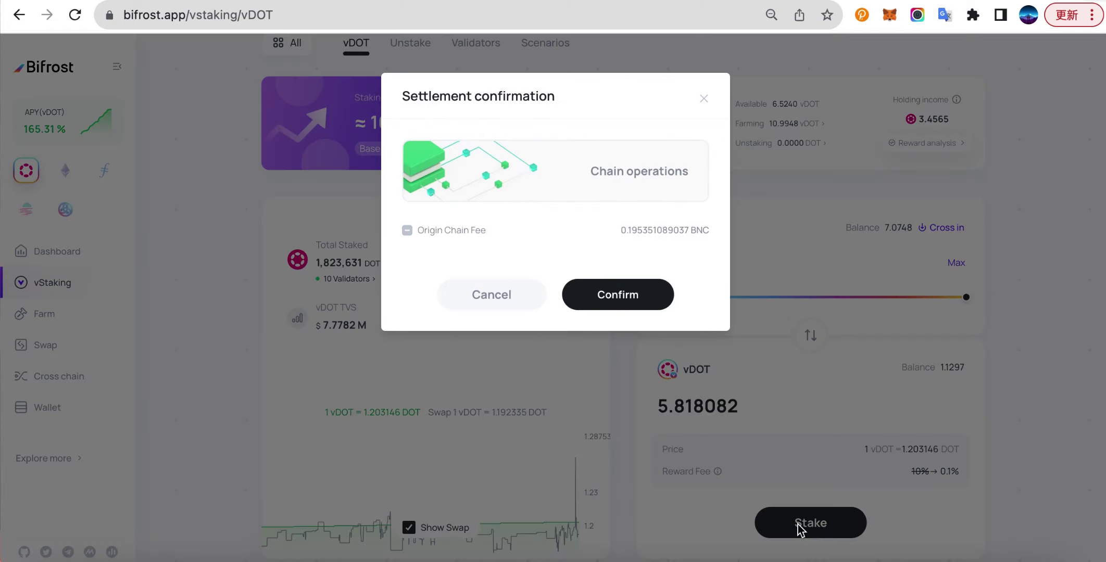
pyautogui.click(620, 306)
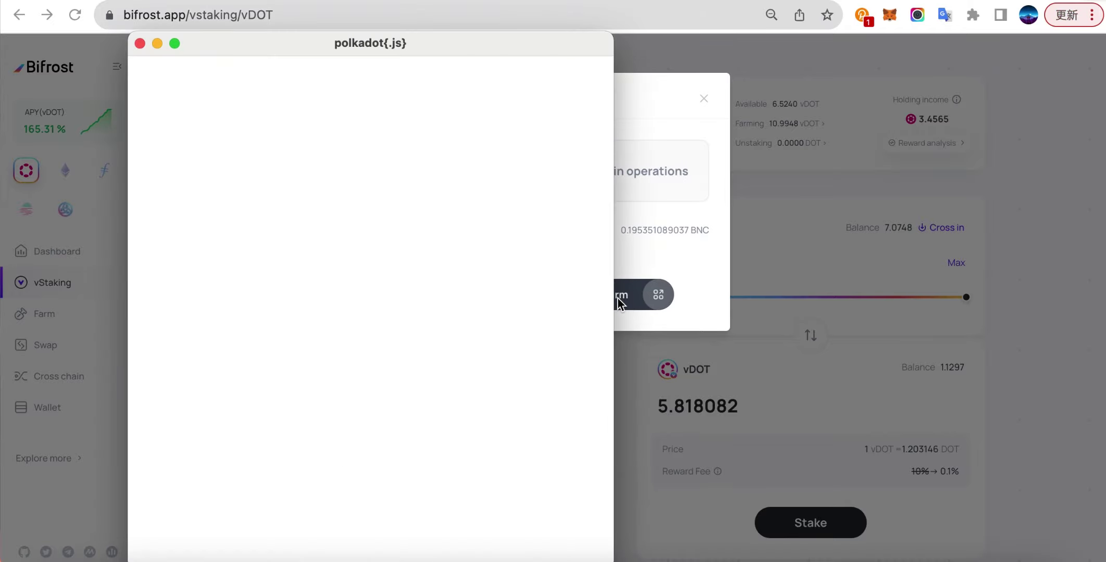
pyautogui.click(305, 516)
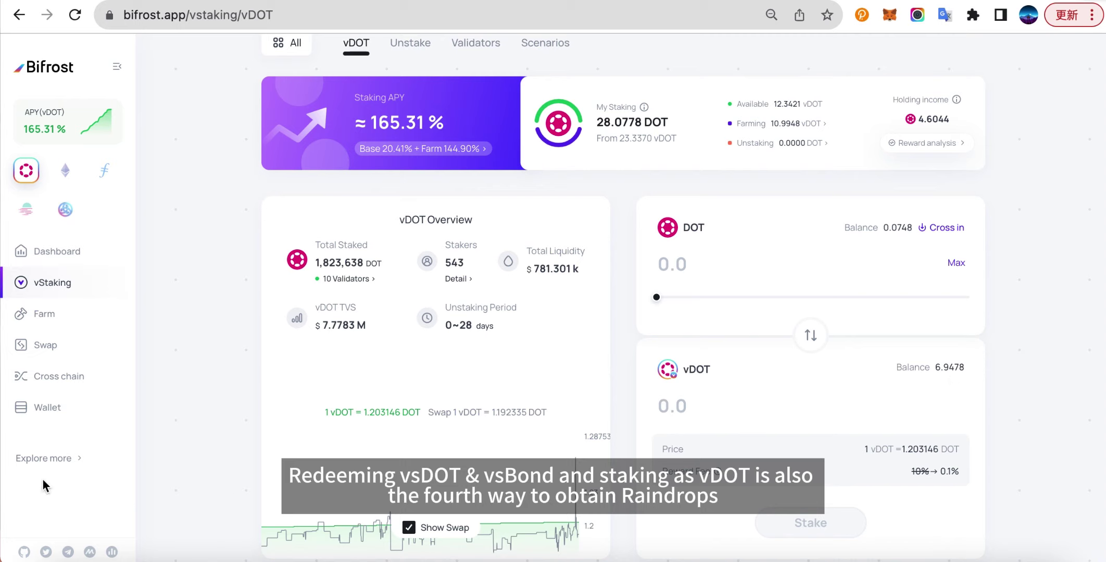
# Show vCrowdloan's Unstake list and preview the Acala(6-13) unstake form.
pyautogui.moveTo(58, 460)
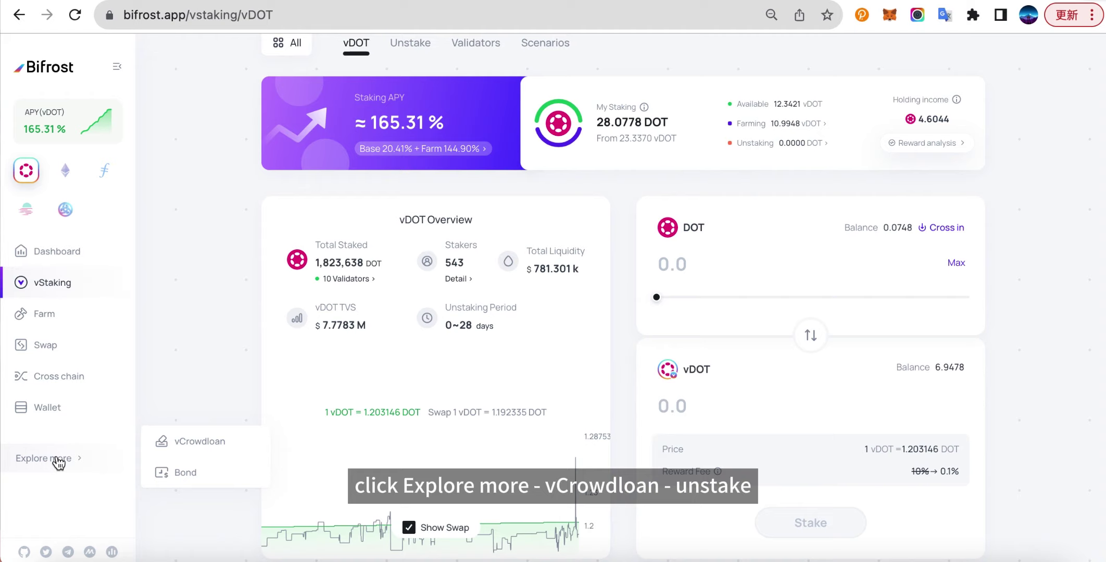
pyautogui.click(182, 445)
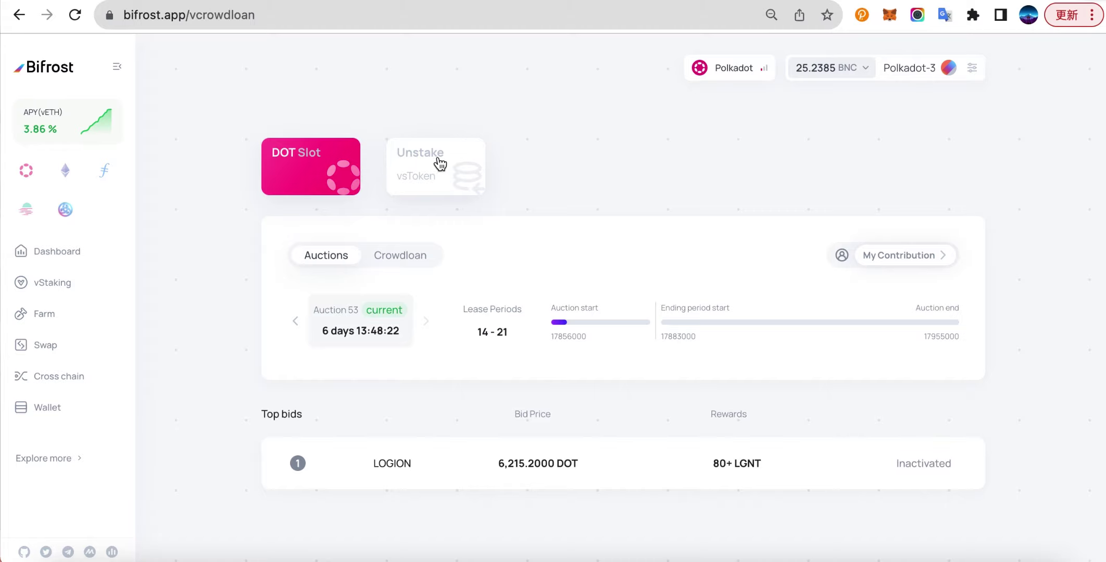
pyautogui.click(439, 164)
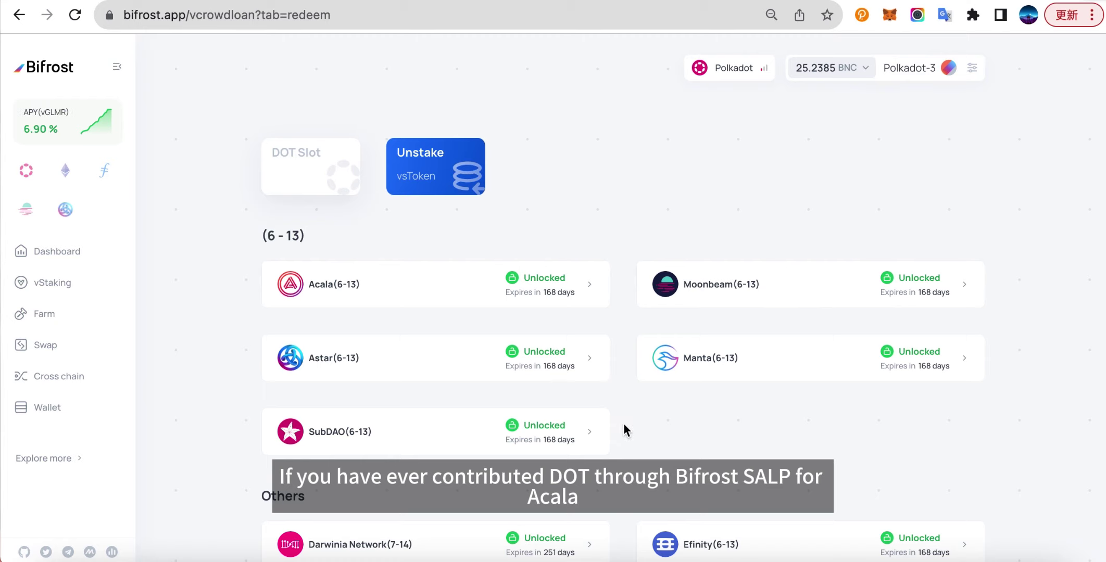
pyautogui.scroll(-3, 623, 426)
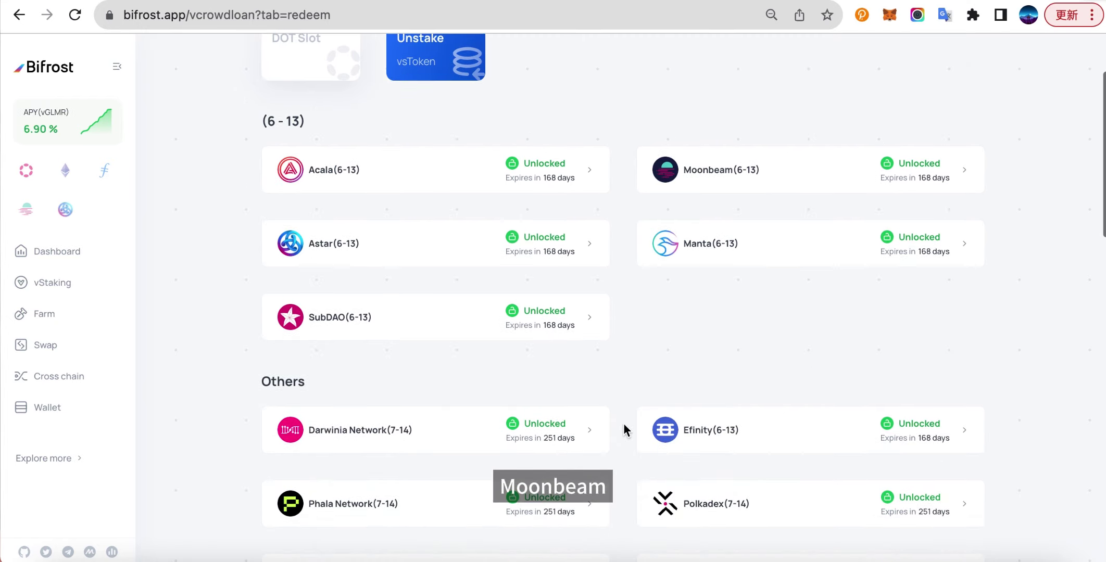
pyautogui.click(451, 173)
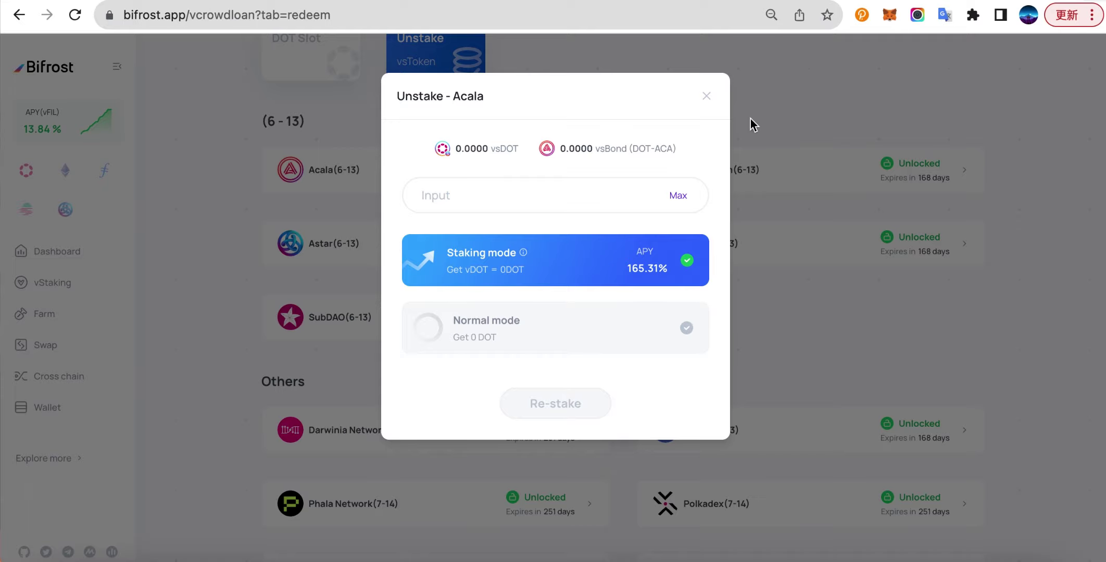
pyautogui.click(706, 96)
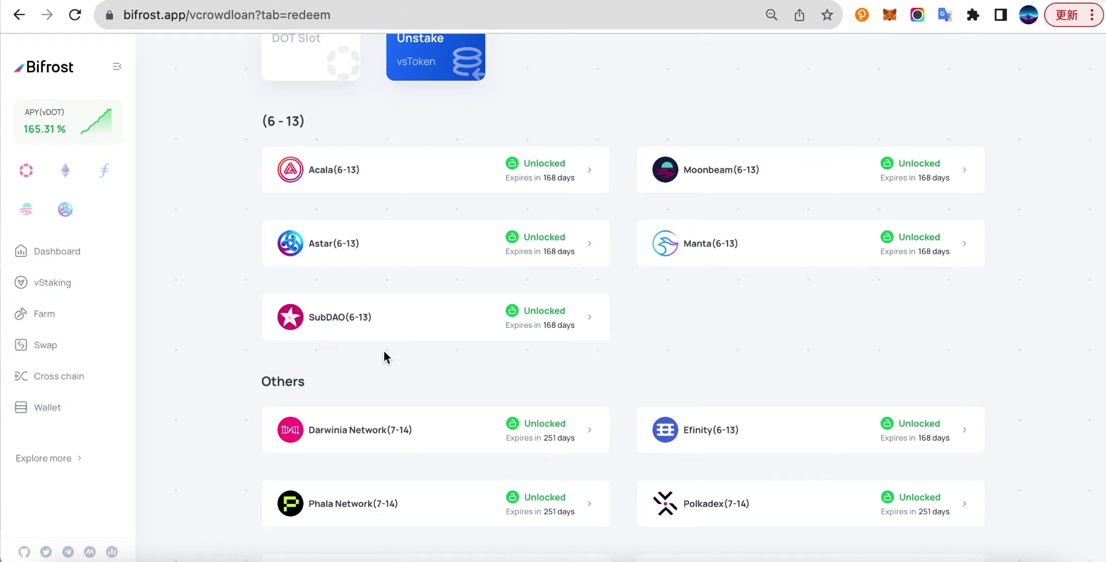
# Go to the Farm page and start a deposit into the LP vDOT-USDT farm.
pyautogui.click(46, 316)
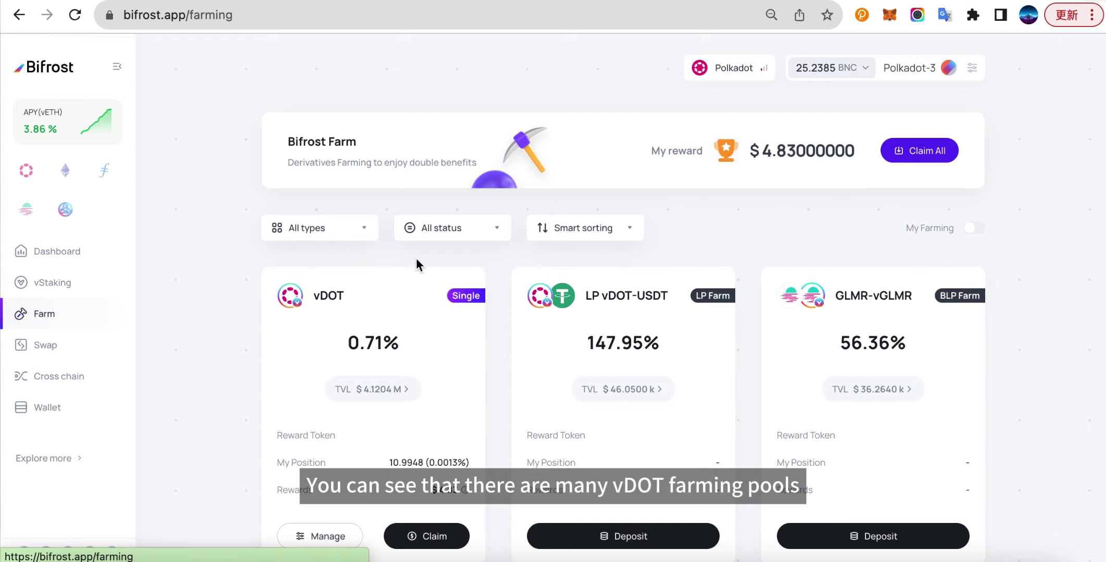
pyautogui.scroll(-3, 539, 328)
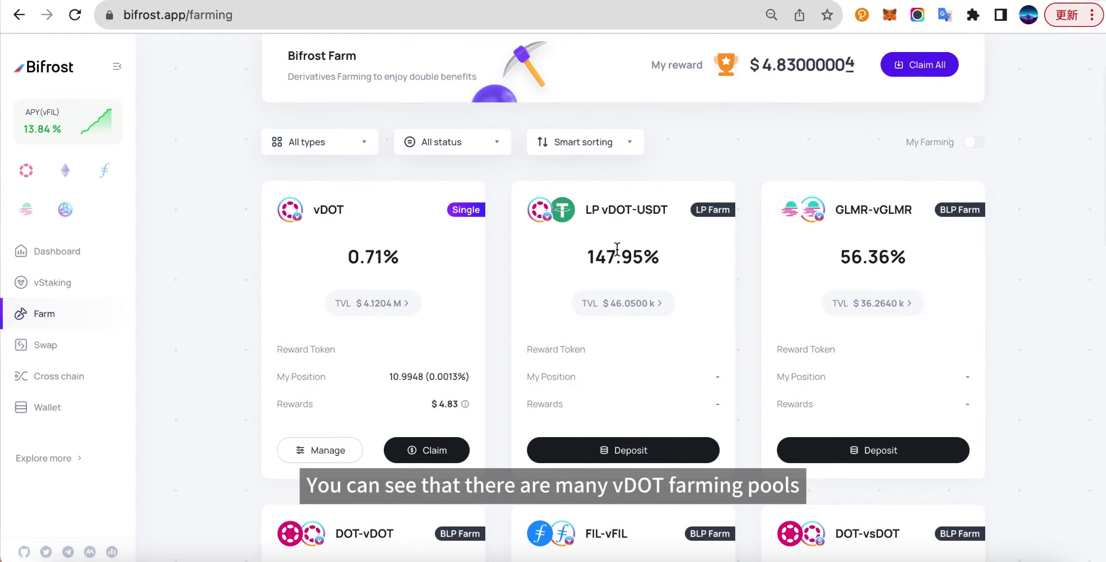
pyautogui.scroll(-2, 623, 223)
pyautogui.scroll(-3, 392, 495)
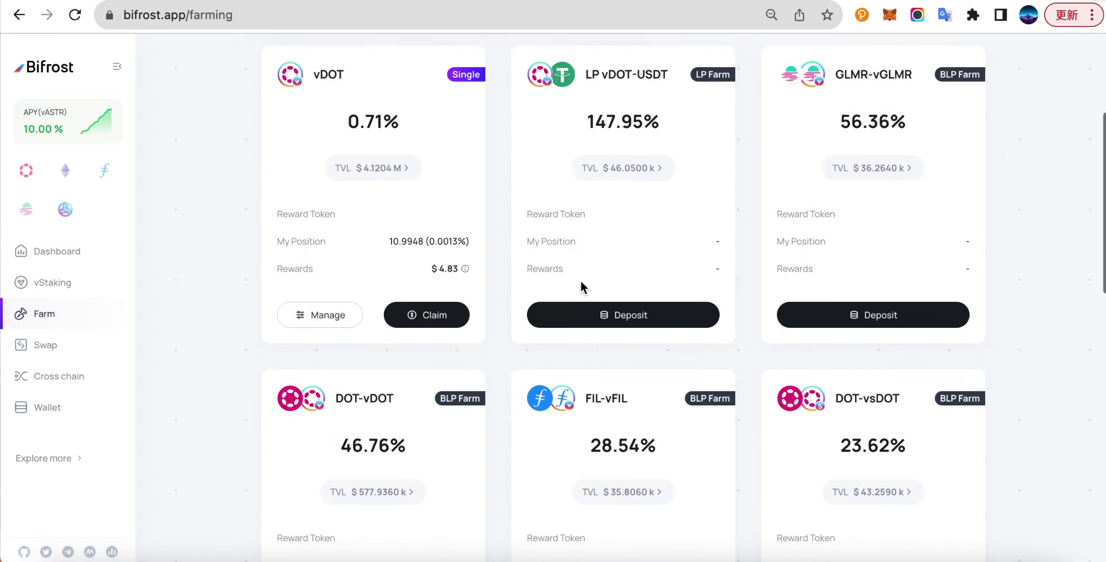
pyautogui.click(621, 322)
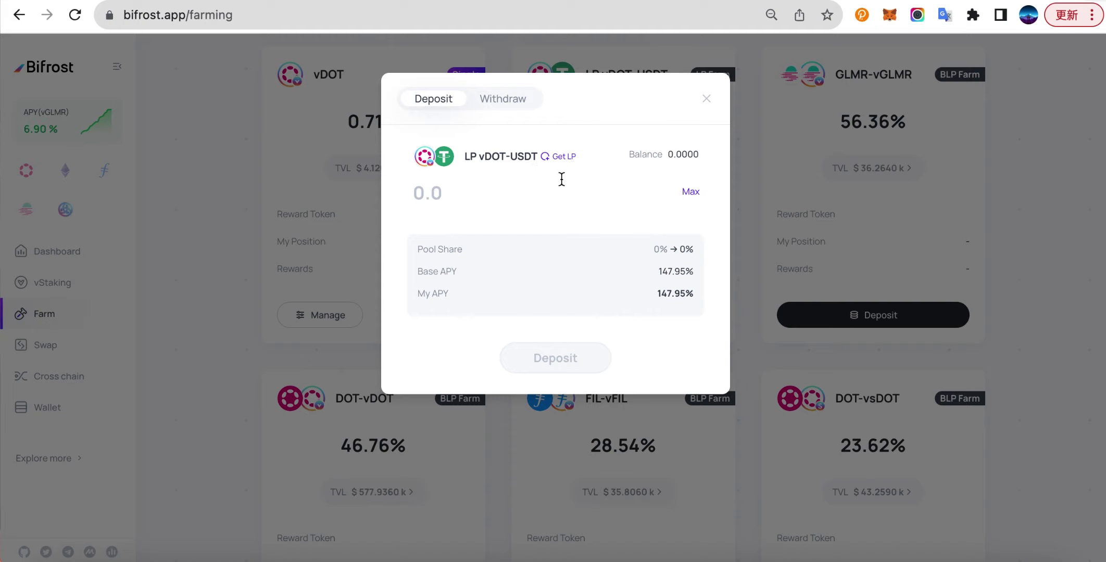
# Add 20 USDT with about 3.9153 vDOT to the vDOT-USDT pool, confirming and signing.
pyautogui.click(560, 159)
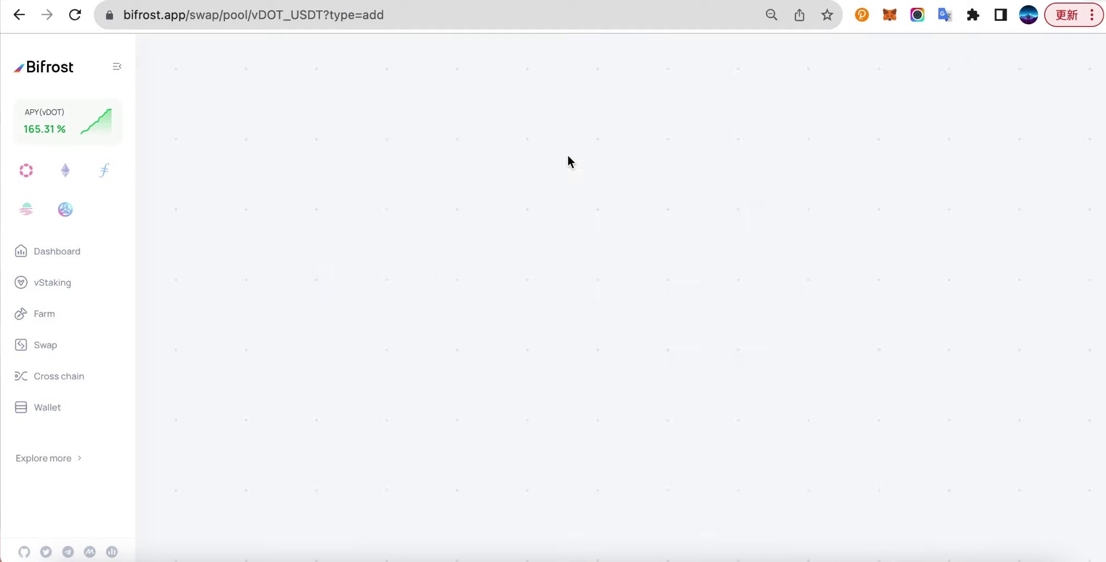
pyautogui.click(676, 377)
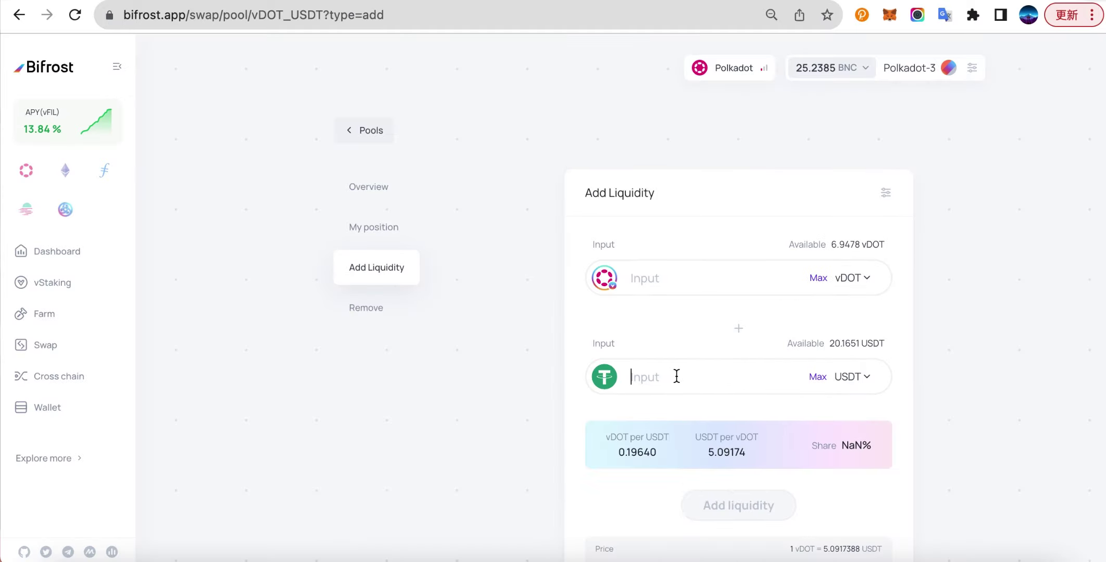
pyautogui.write('20')
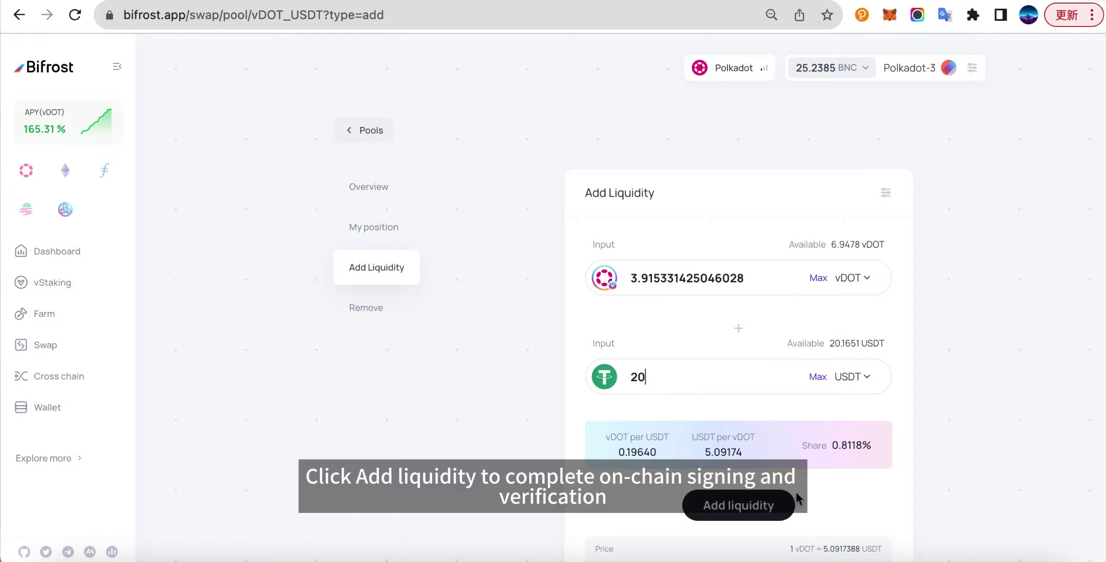
pyautogui.click(739, 502)
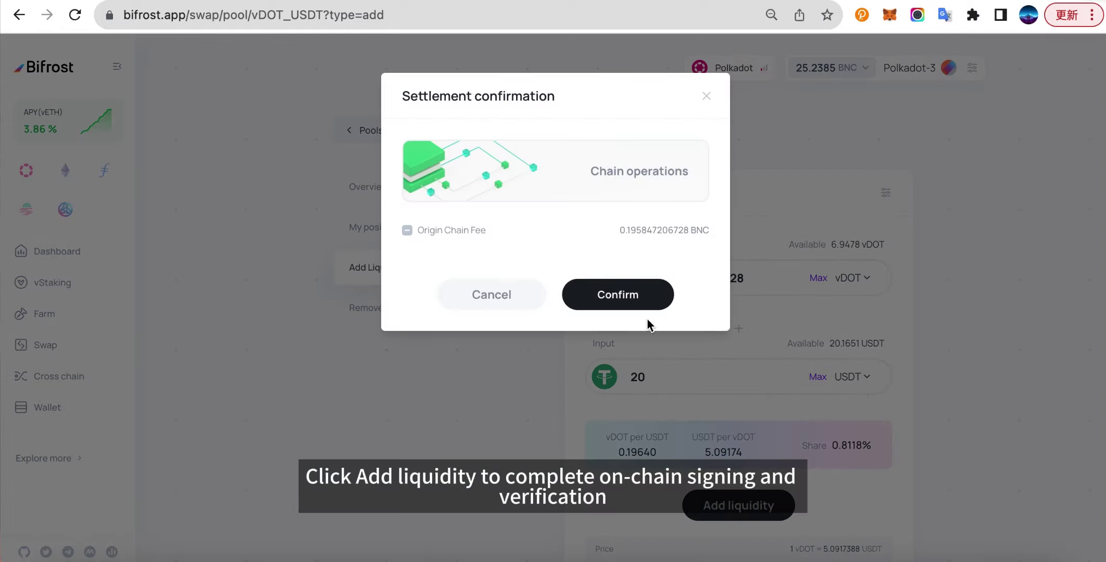
pyautogui.click(608, 295)
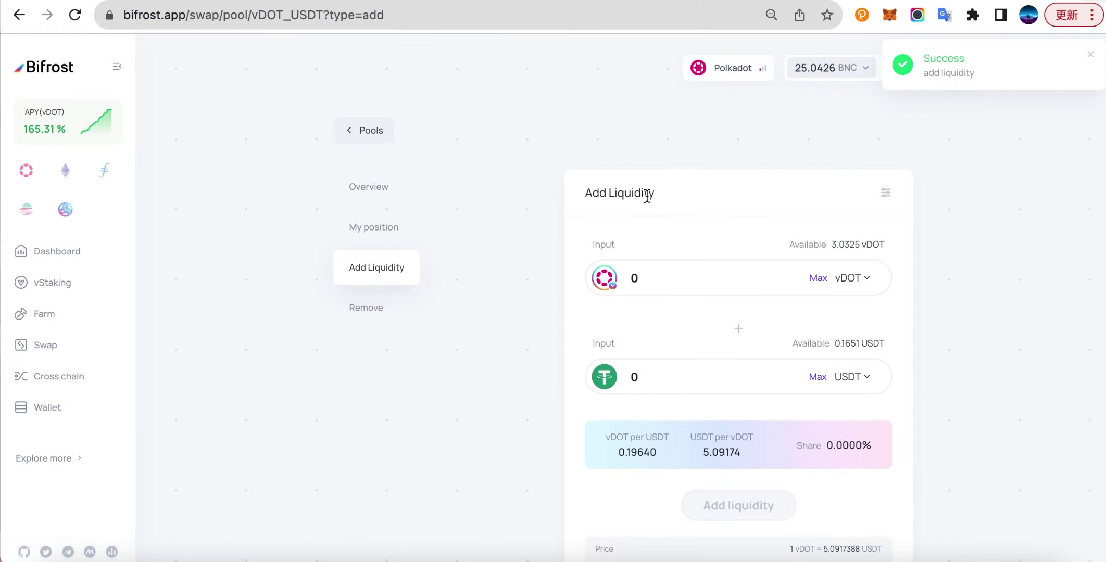
# Review my vDOT-USDT pool position and the pool overview.
pyautogui.click(380, 233)
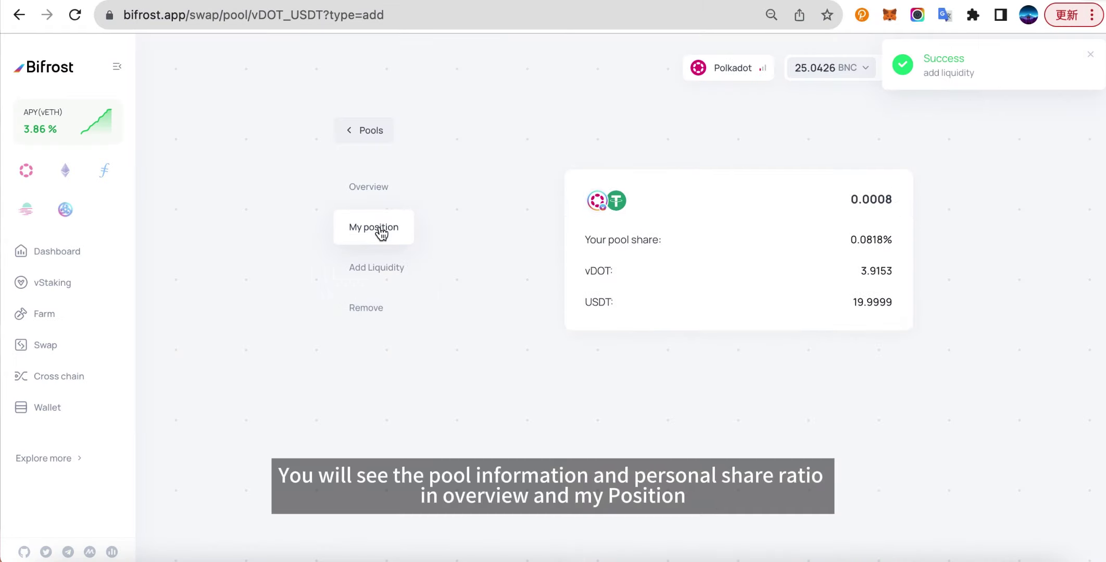
pyautogui.click(382, 194)
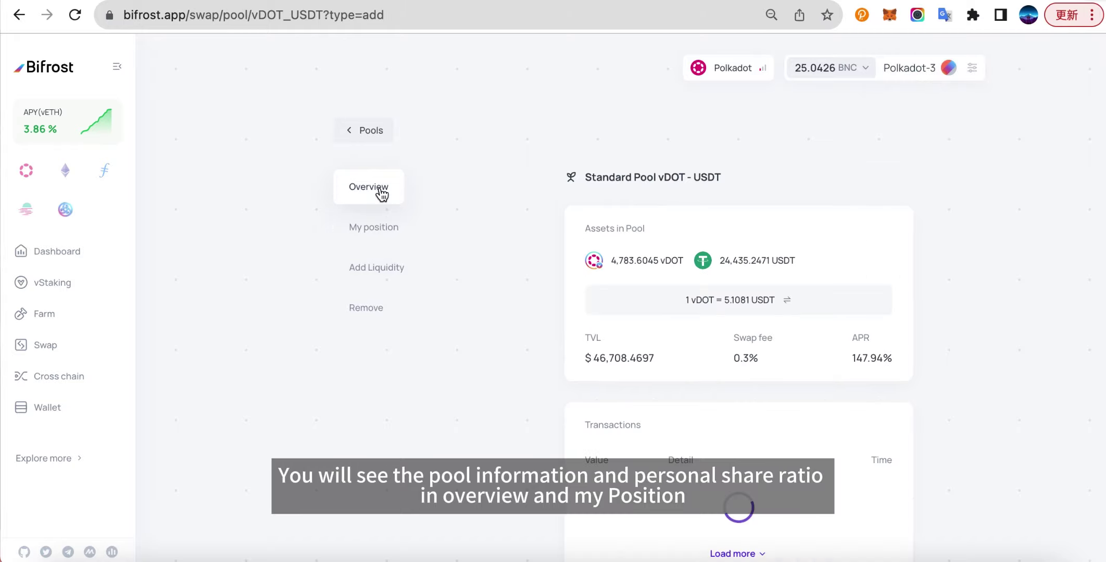
pyautogui.scroll(-3, 625, 334)
pyautogui.scroll(3, 625, 334)
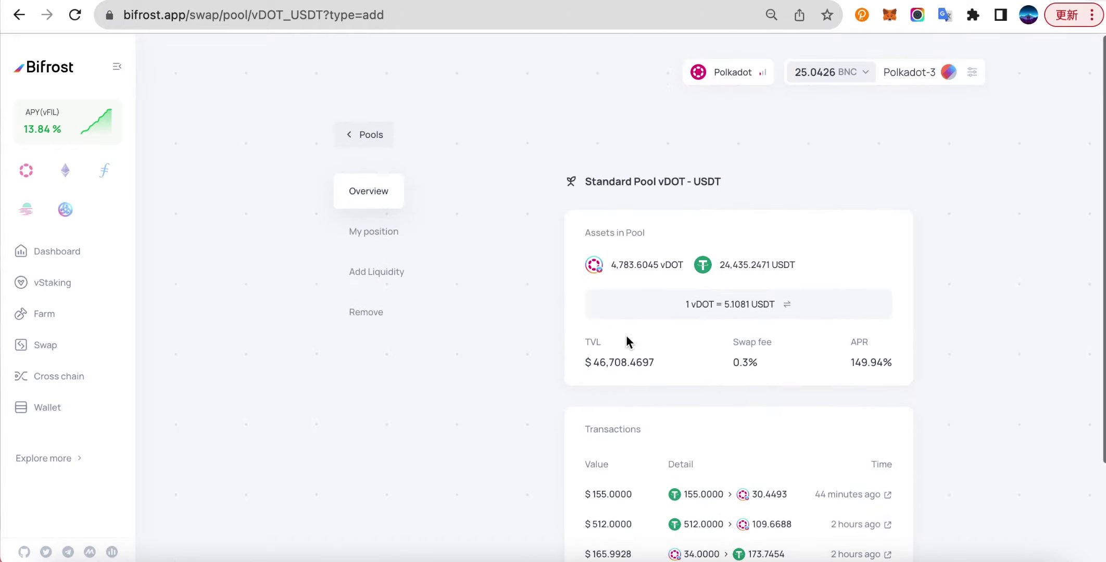